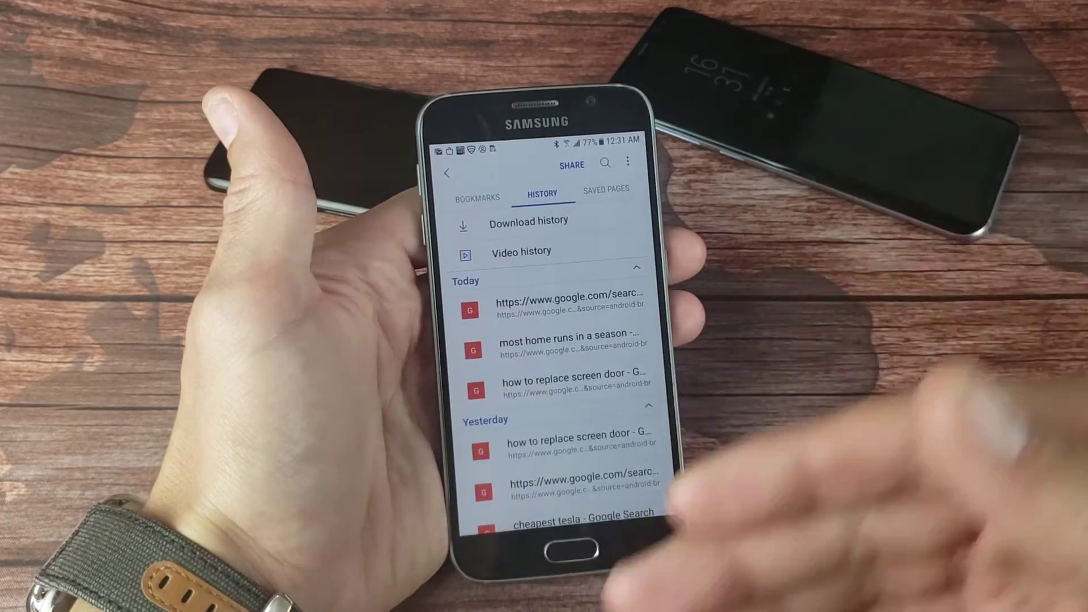
{"action": "scroll", "coordinate": [552, 383], "scroll_direction": "down", "scroll_amount": 3}
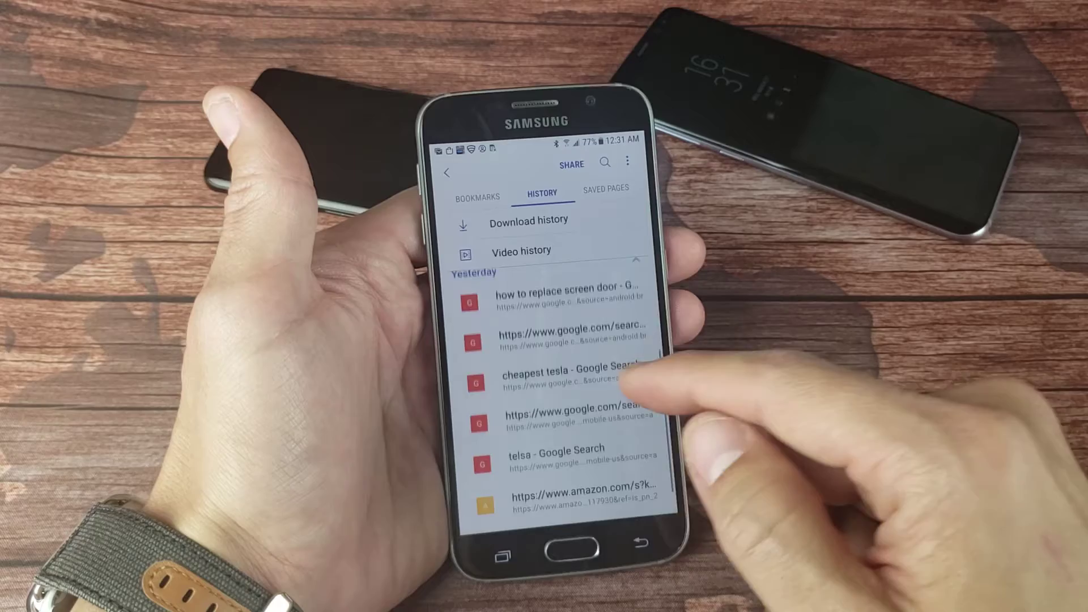
{"action": "scroll", "coordinate": [552, 383], "scroll_direction": "up", "scroll_amount": 3}
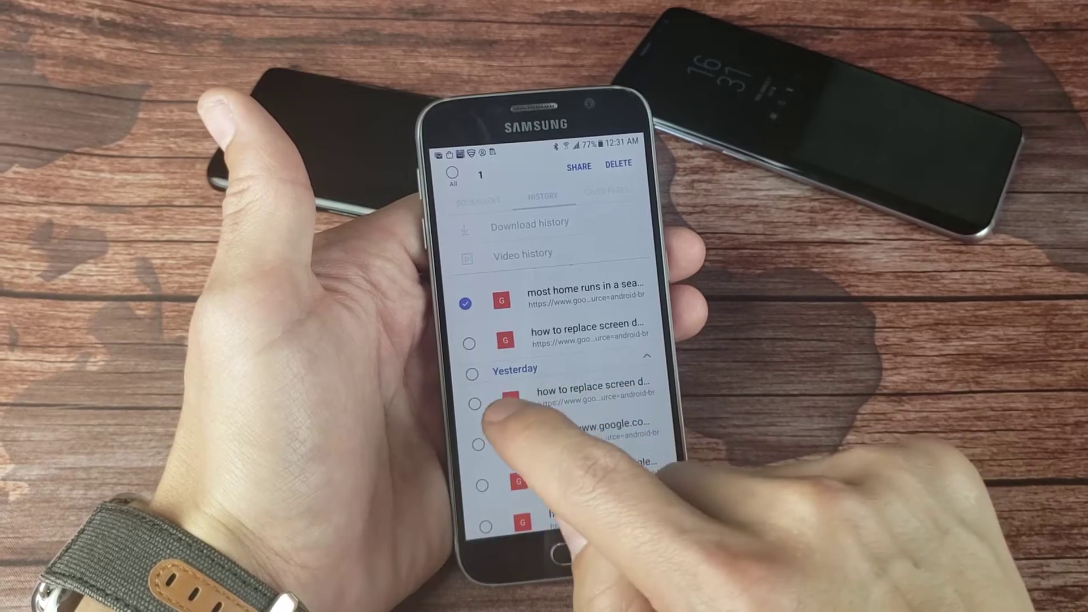
Mark yesterday's screen door search with the 'most home runs in a season' entry and delete both.
{"action": "left_click", "coordinate": [472, 402]}
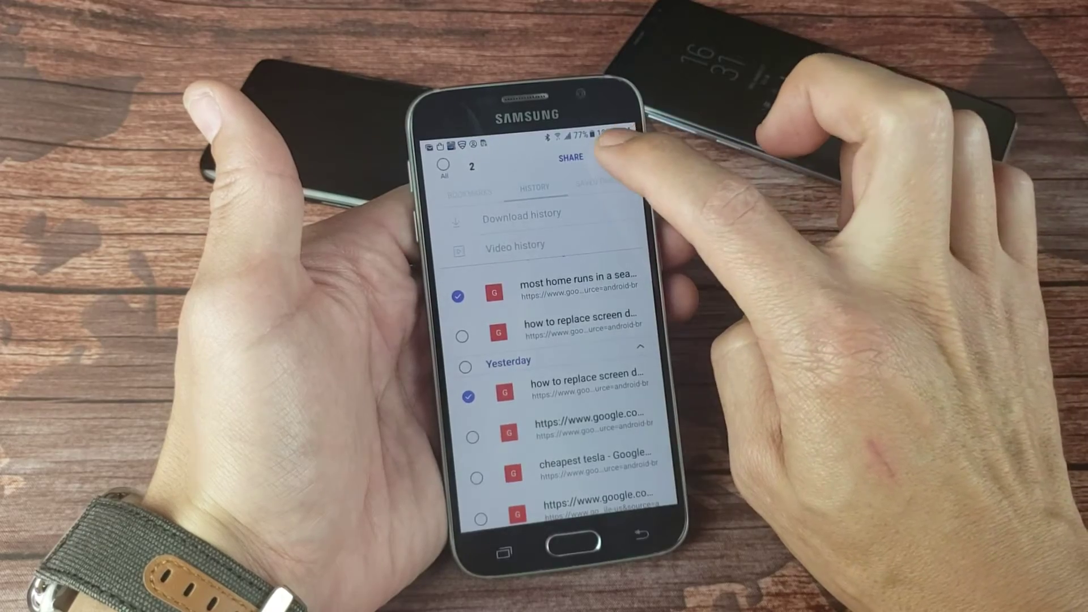
{"action": "left_click", "coordinate": [609, 154]}
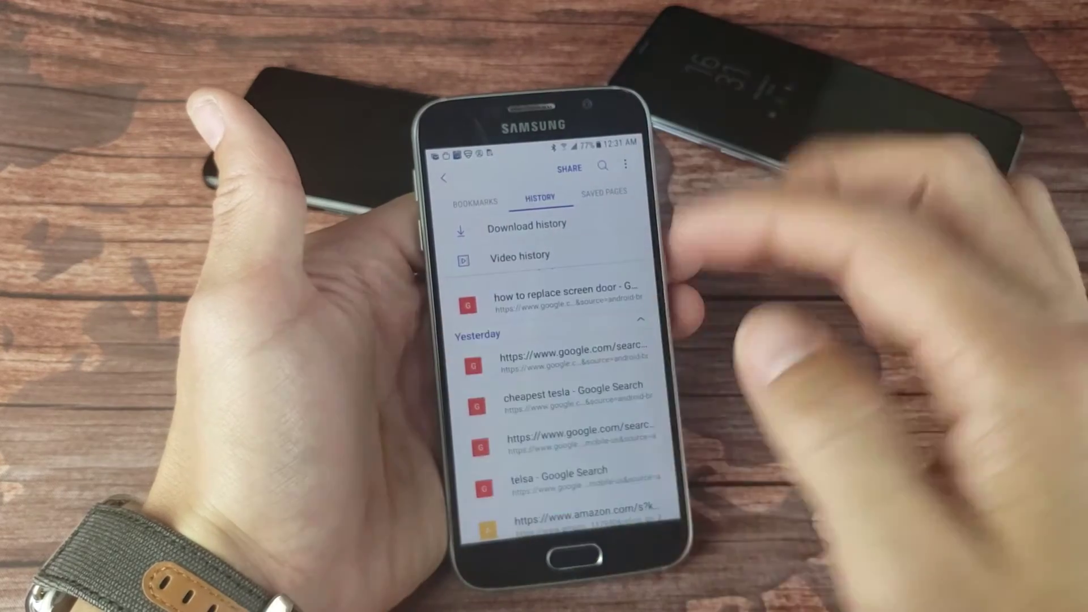
{"action": "scroll", "coordinate": [553, 340], "scroll_direction": "up", "scroll_amount": 2}
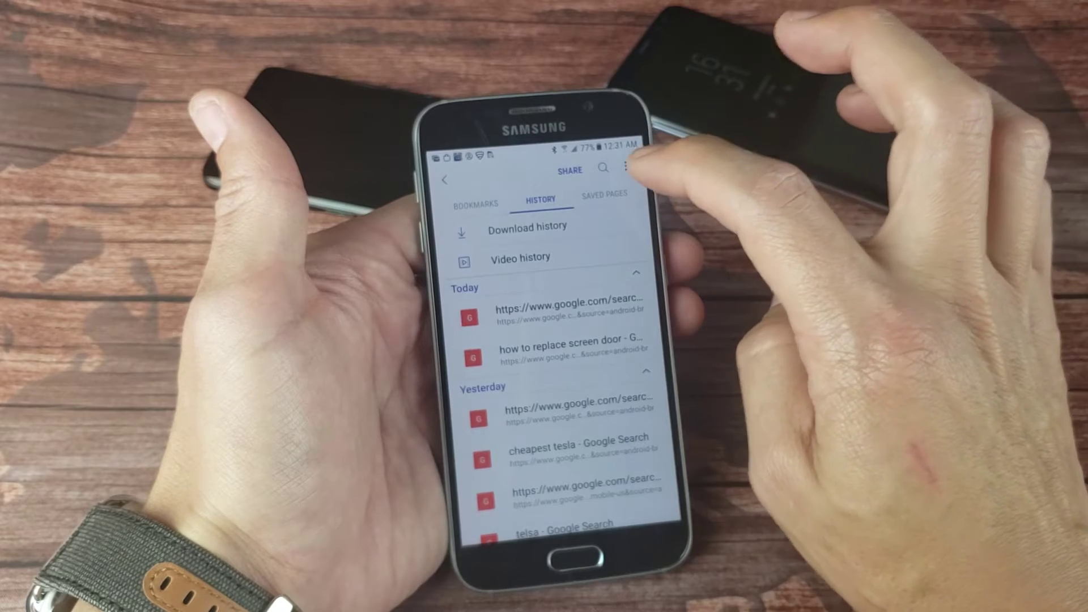
Wipe every Samsung Internet history entry using Clear history.
{"action": "left_click", "coordinate": [626, 166]}
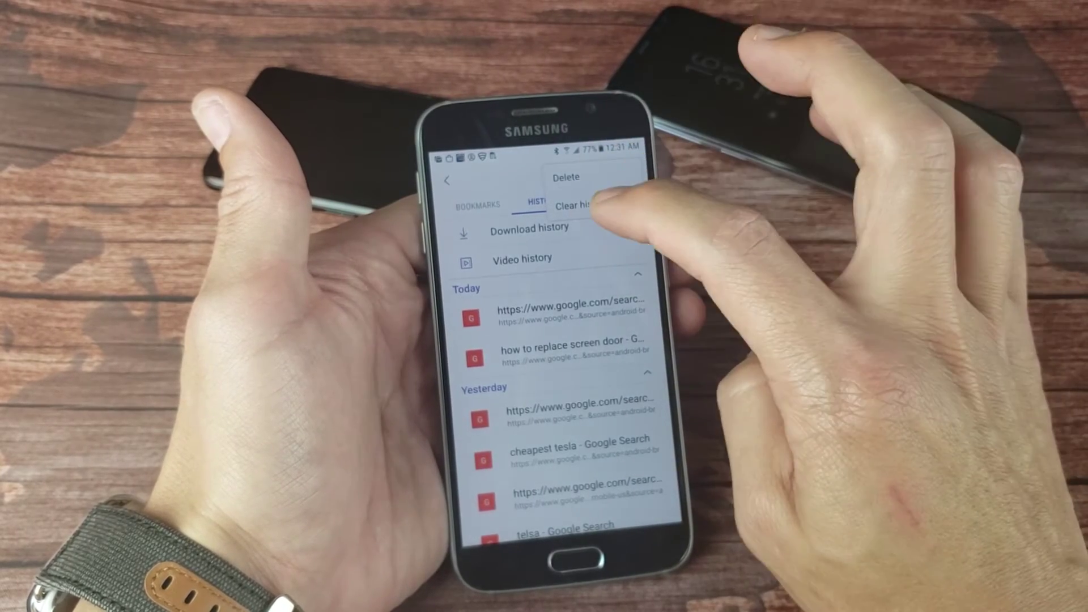
{"action": "left_click", "coordinate": [587, 205]}
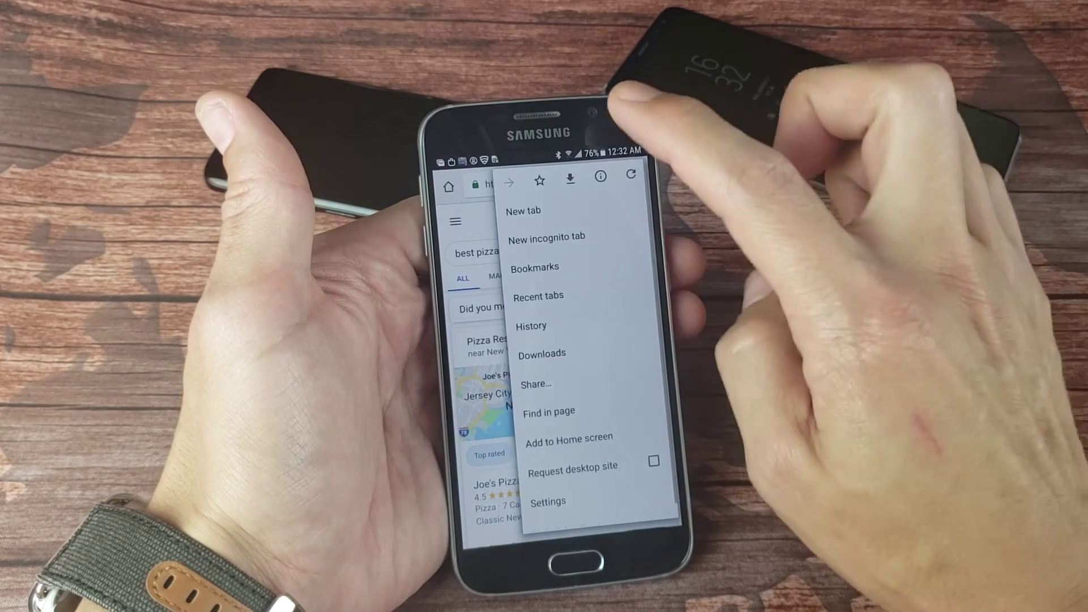
Open Chrome's History page listing the 'best pizza ny' and 'how to make a donut' searches.
{"action": "left_click", "coordinate": [529, 325]}
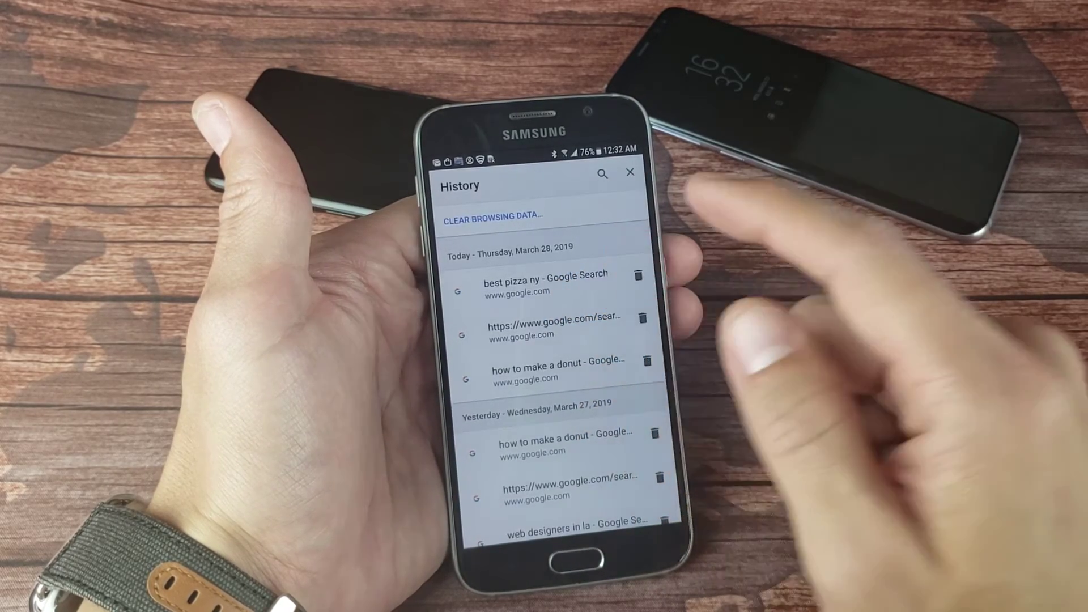
{"action": "scroll", "coordinate": [646, 357], "scroll_direction": "down", "scroll_amount": 1}
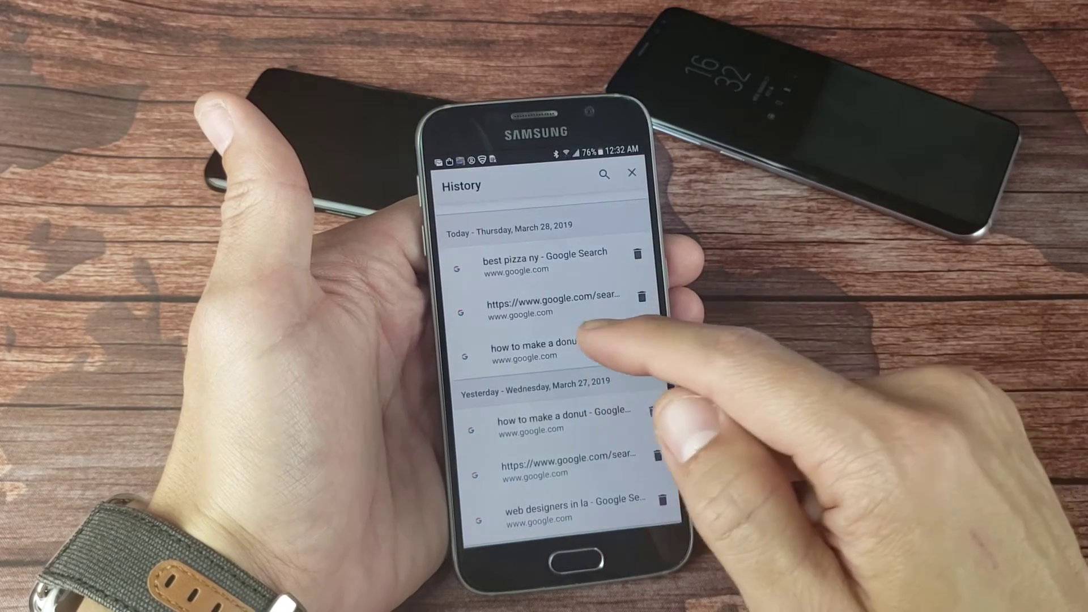
{"action": "scroll", "coordinate": [587, 326], "scroll_direction": "up", "scroll_amount": 1}
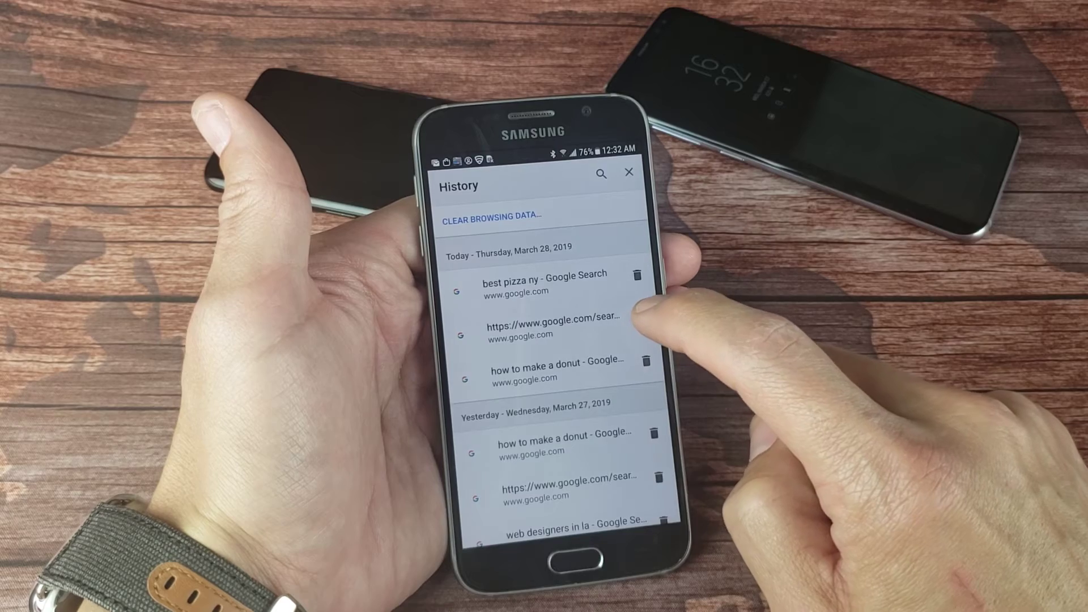
Delete today's Google search URL and yesterday's 'how to make a donut' entries, leaving four.
{"action": "left_click", "coordinate": [641, 318]}
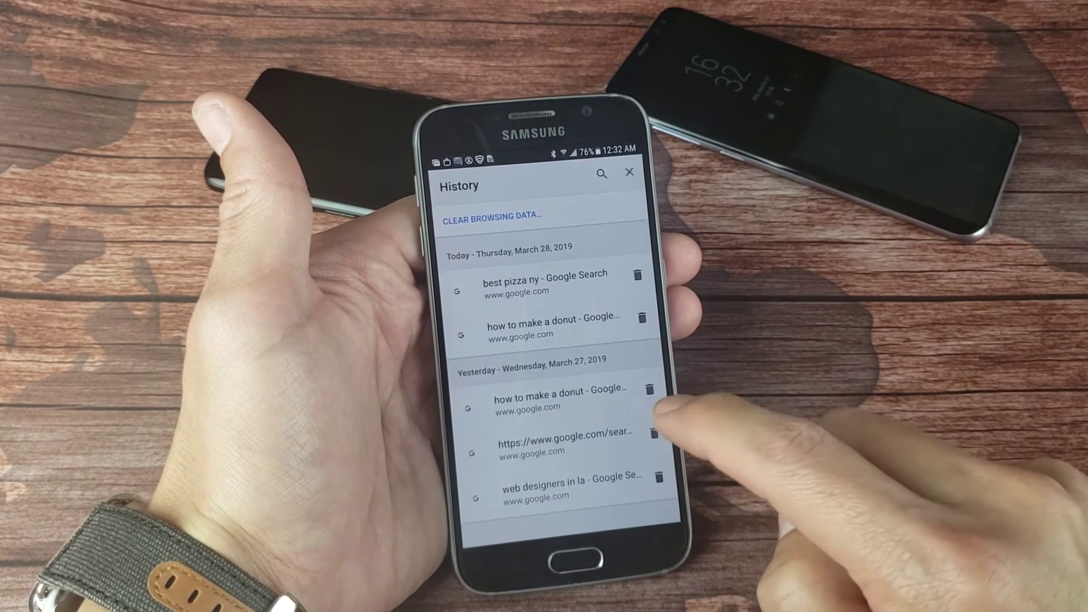
{"action": "left_click", "coordinate": [650, 389]}
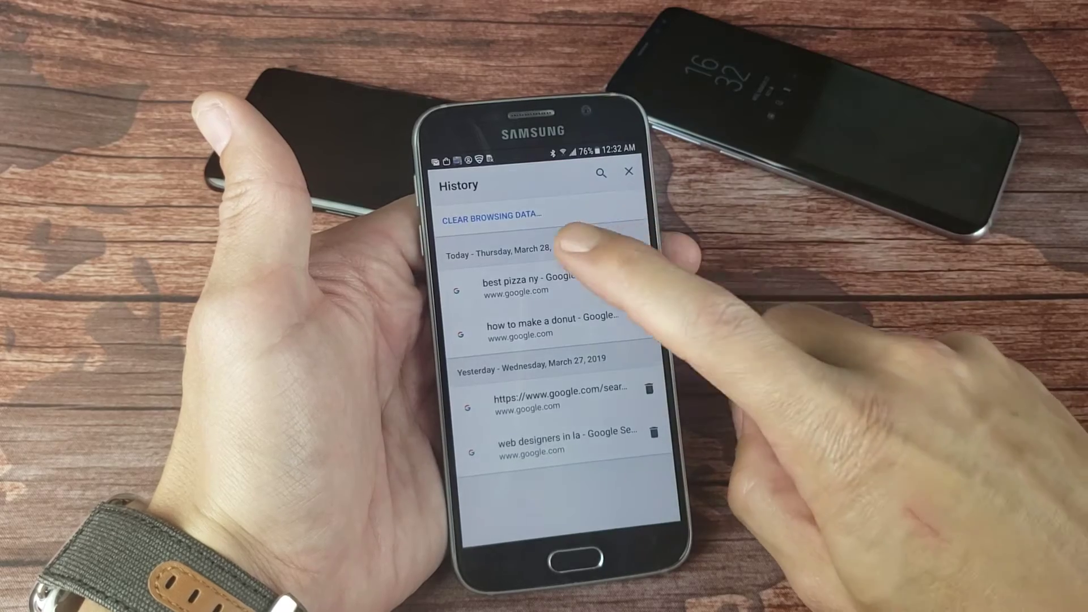
Clear Chrome's history, cookies and cached files with the time range set to All time.
{"action": "left_click", "coordinate": [490, 214]}
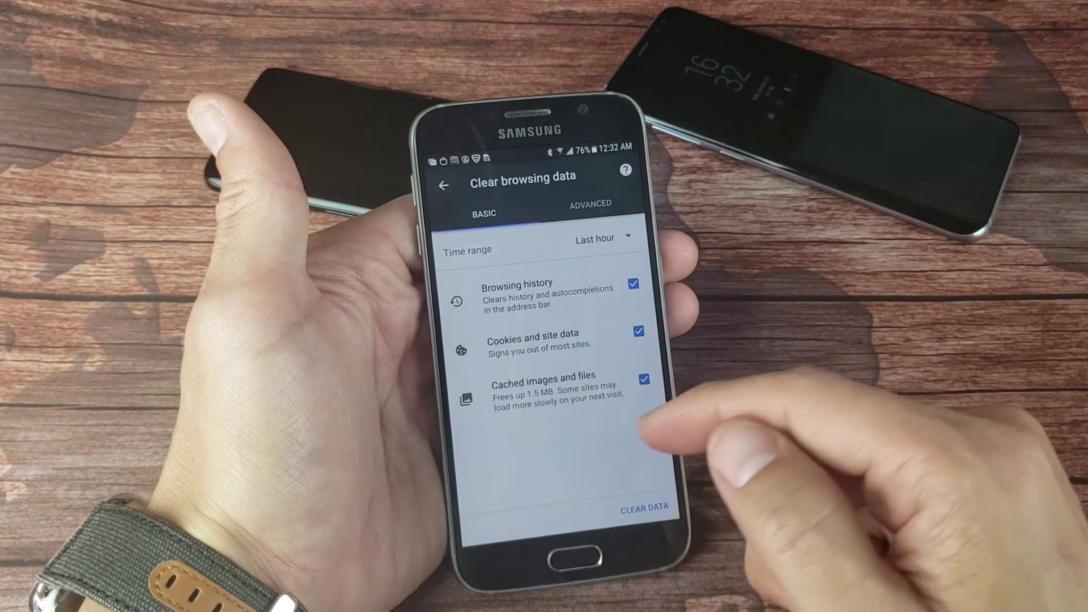
{"action": "left_click", "coordinate": [644, 378]}
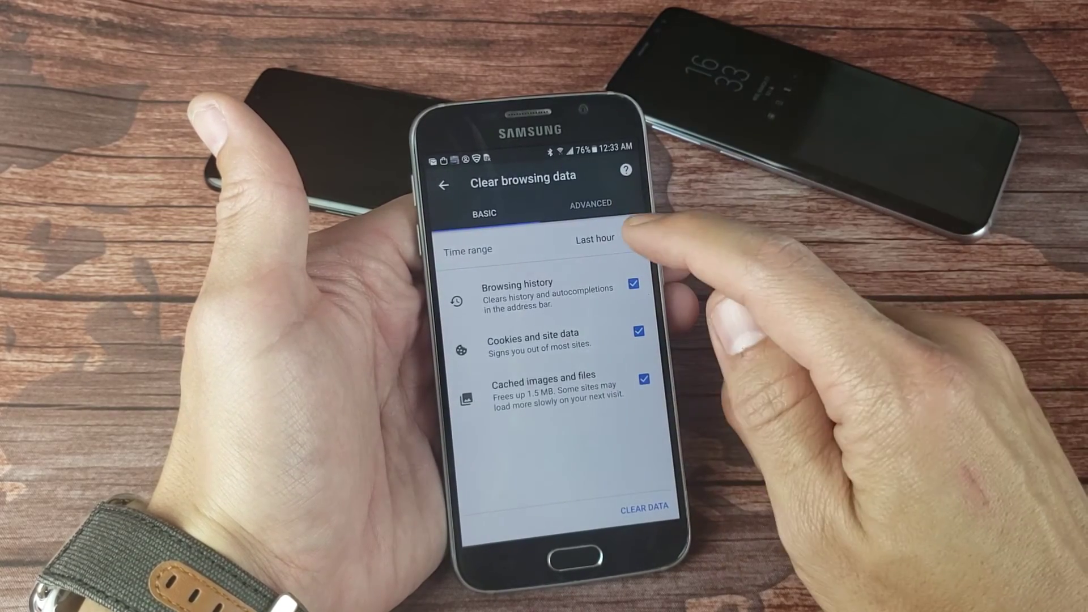
{"action": "left_click", "coordinate": [600, 239]}
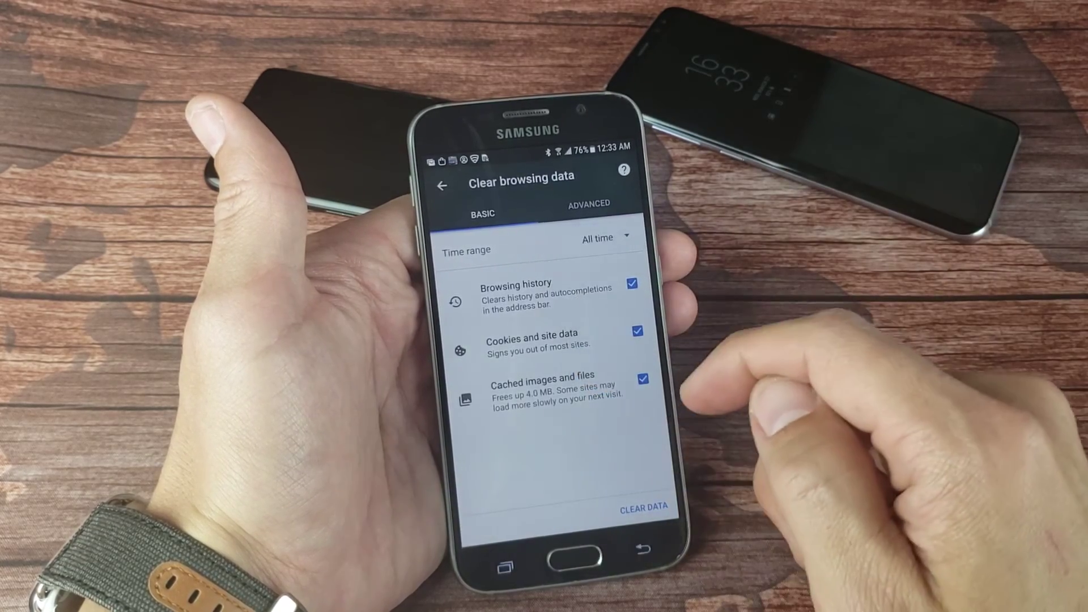
{"action": "left_click", "coordinate": [643, 506]}
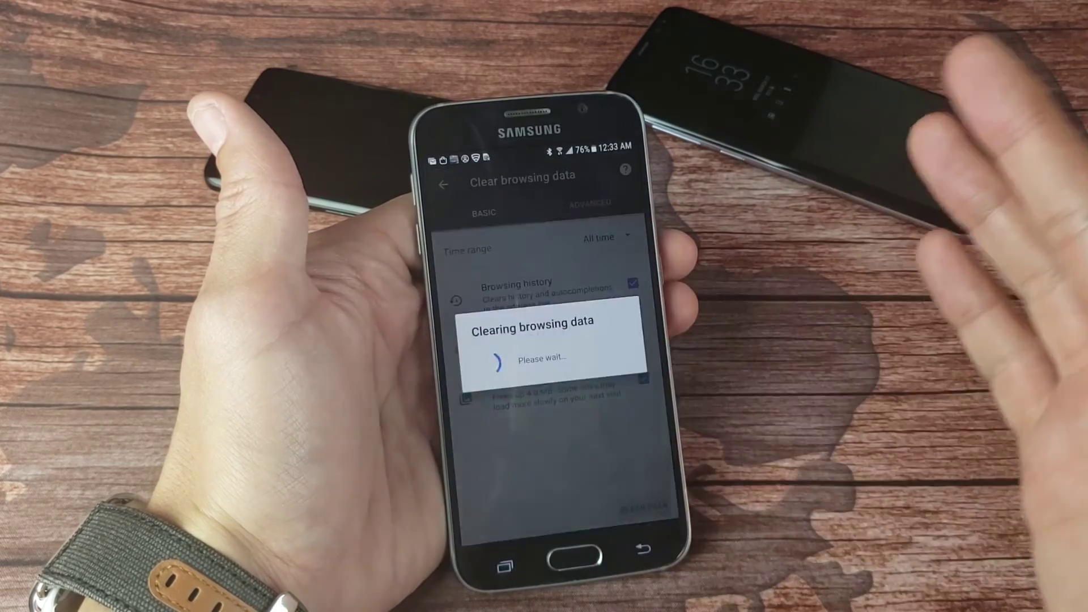